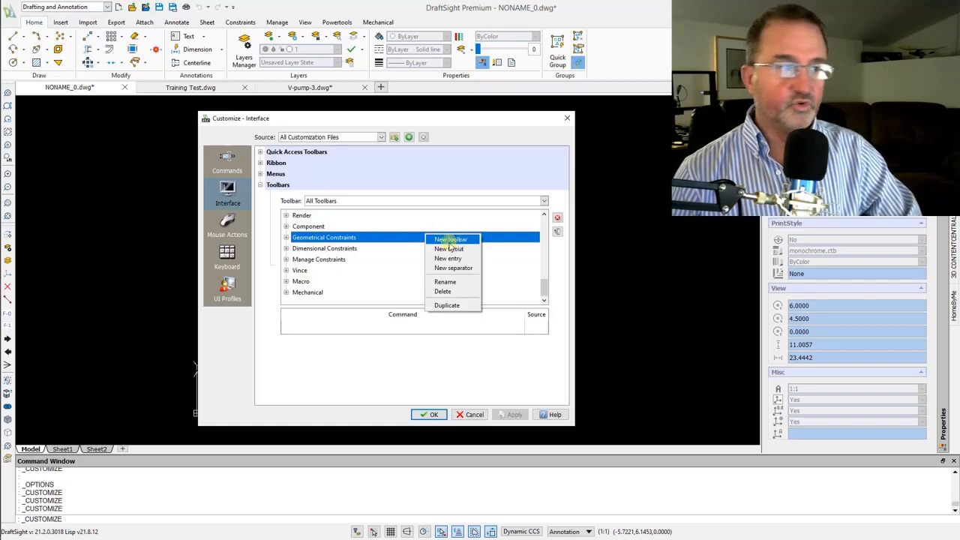
Add the Options command to the start of the personal custom toolbar, apply the change, and test it by opening the Options dialog.
{"action": "left_click", "coordinate": [301, 272]}
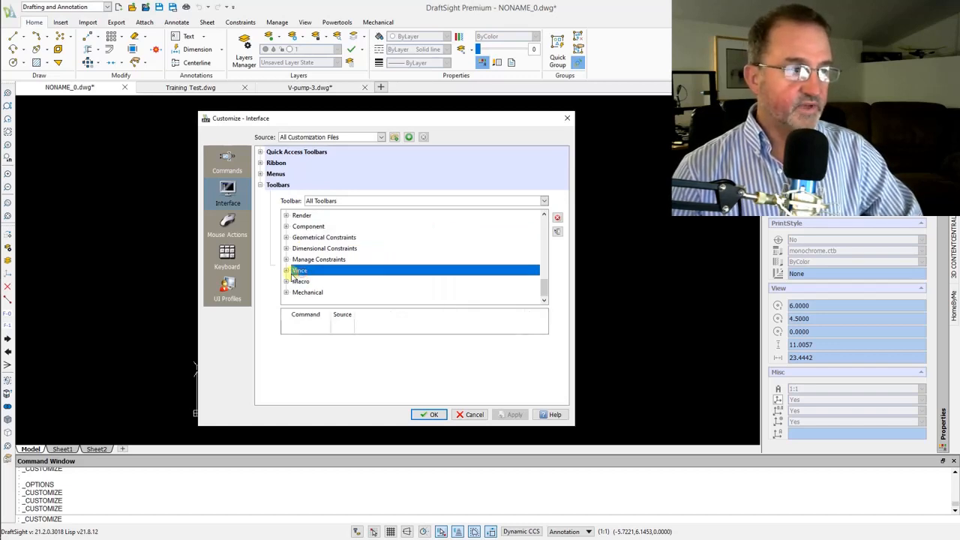
{"action": "left_click", "coordinate": [286, 270]}
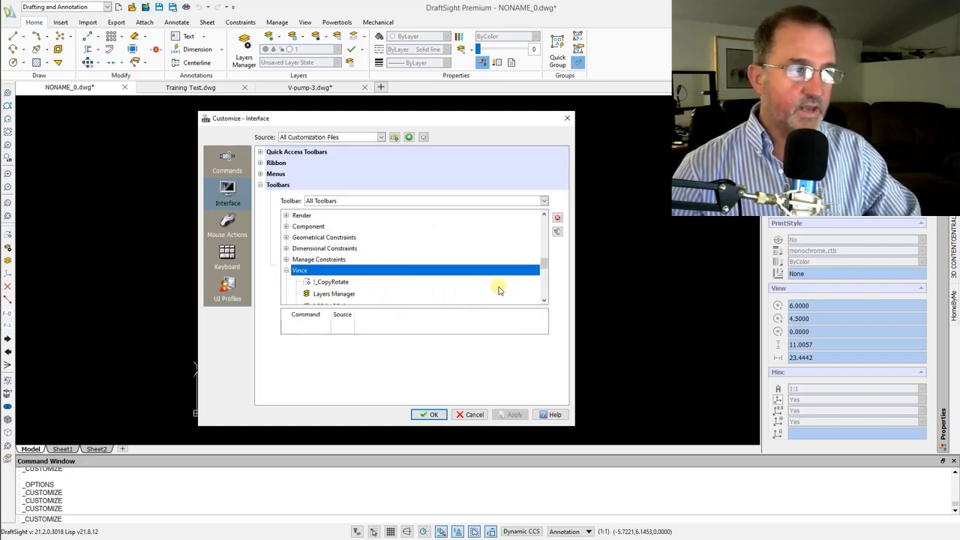
{"action": "left_click", "coordinate": [557, 233]}
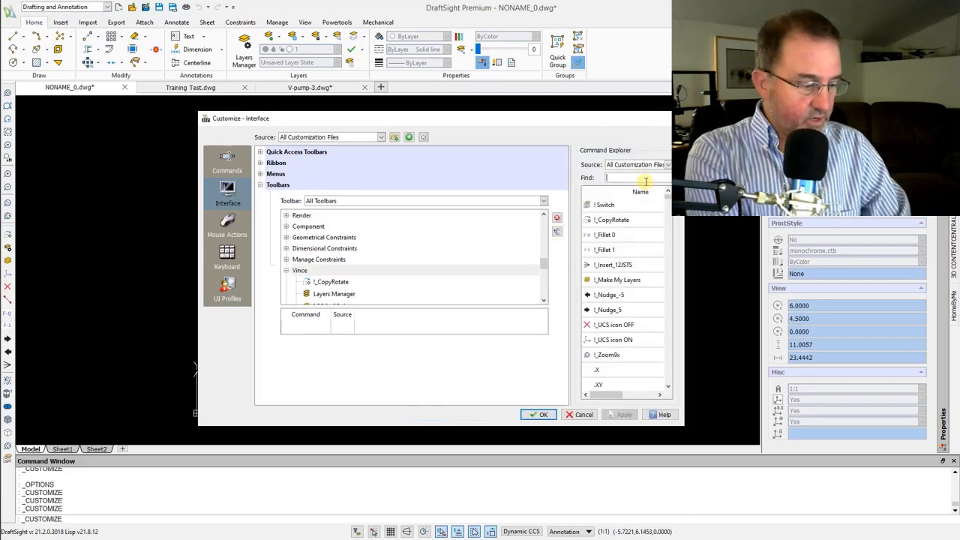
{"action": "type", "text": "opt"}
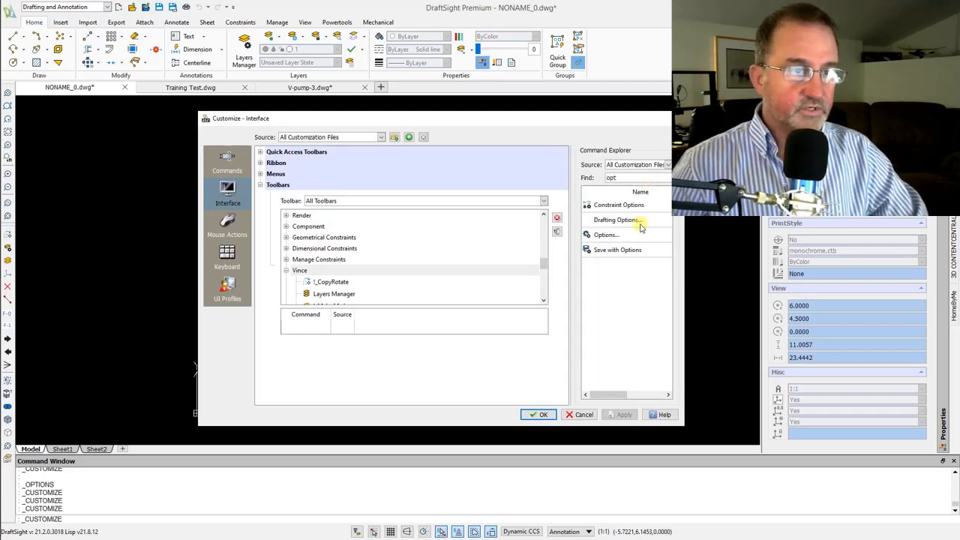
{"action": "left_click_drag", "start_coordinate": [637, 235], "coordinate": [414, 284]}
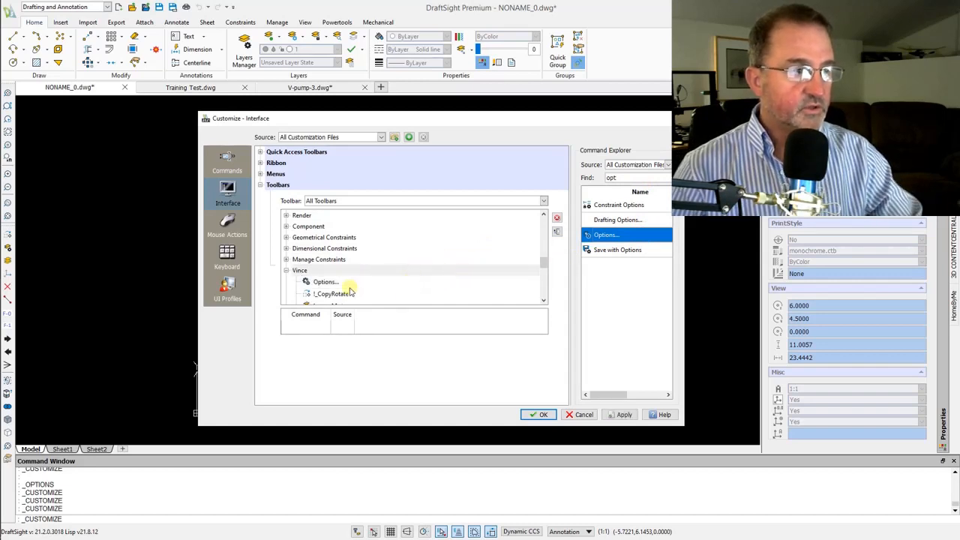
{"action": "left_click", "coordinate": [624, 414]}
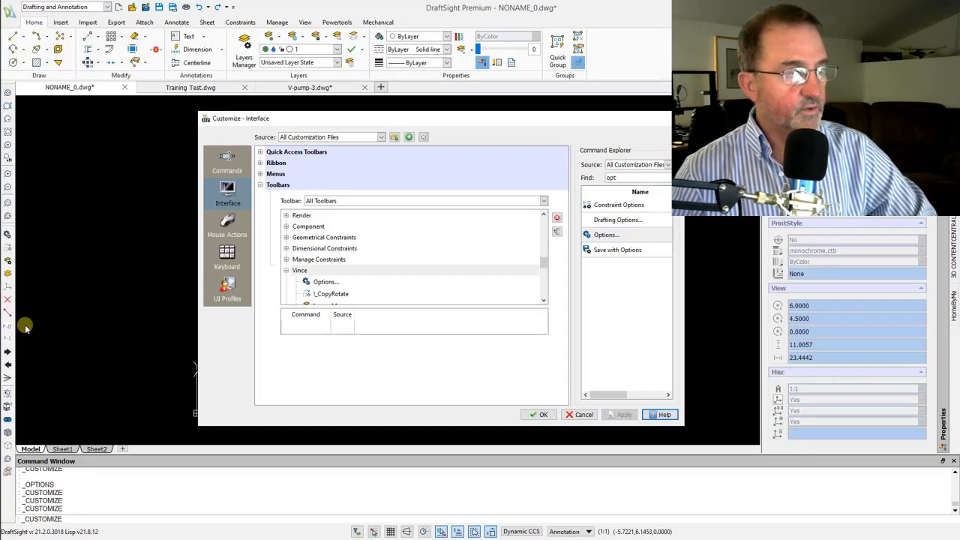
{"action": "left_click", "coordinate": [542, 416]}
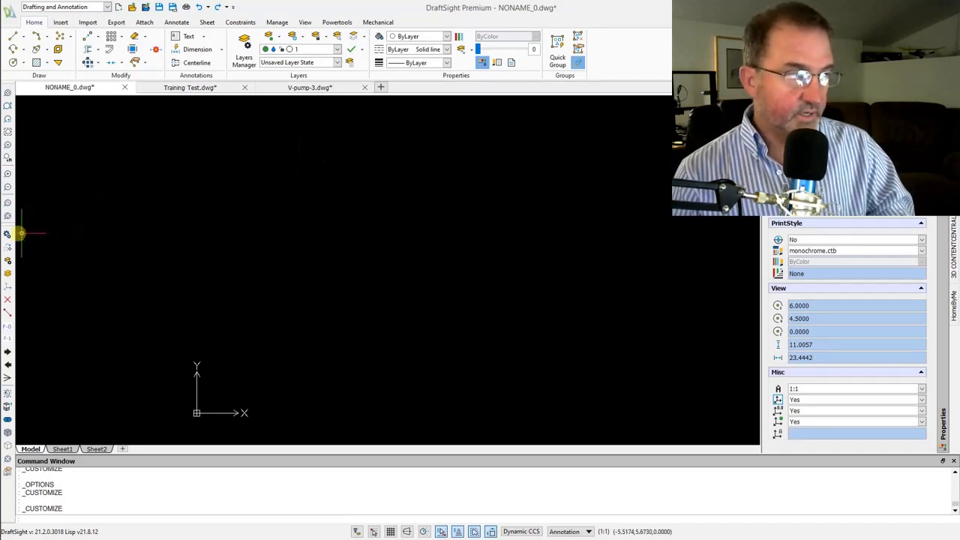
{"action": "left_click", "coordinate": [7, 233]}
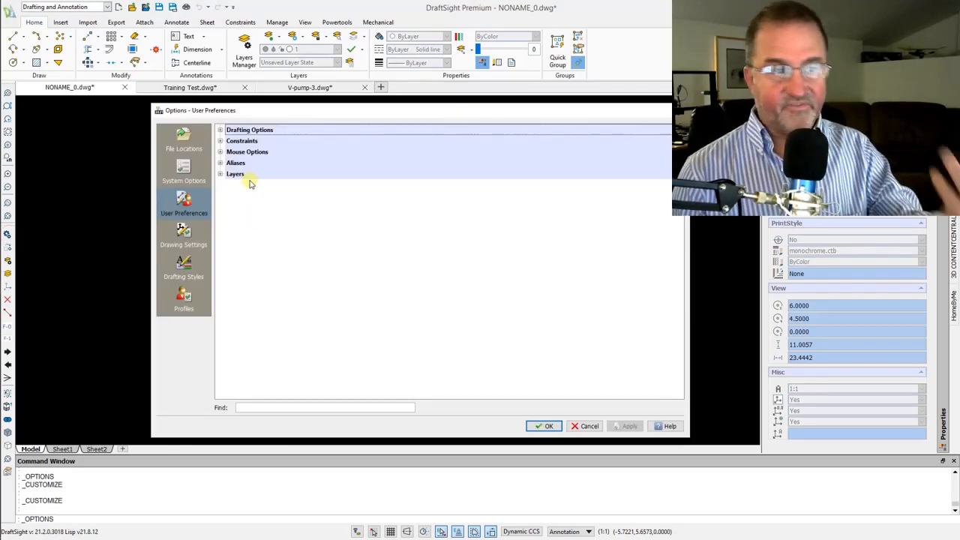
{"action": "left_click", "coordinate": [582, 426]}
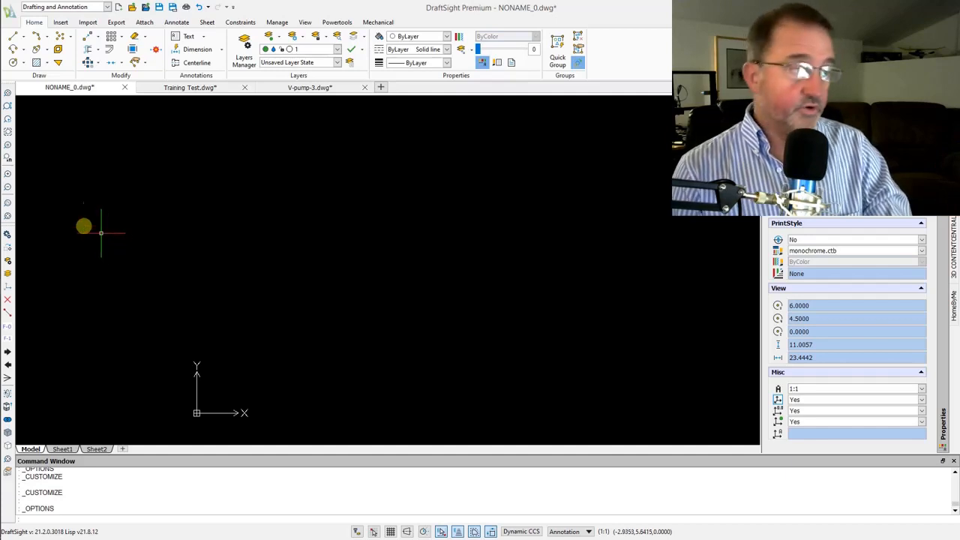
Remove the Options command from the personal custom toolbar and apply the interface customization.
{"action": "right_click", "coordinate": [11, 238]}
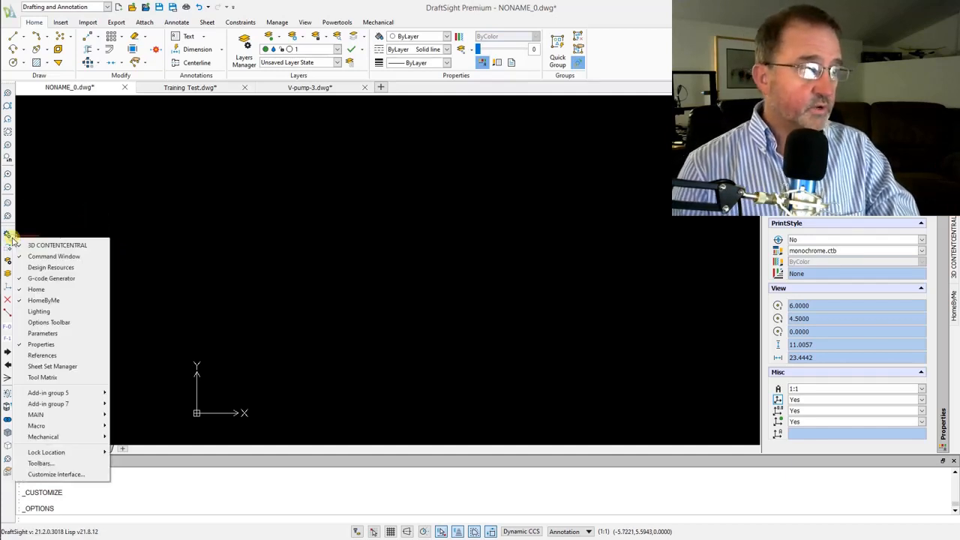
{"action": "left_click", "coordinate": [59, 476]}
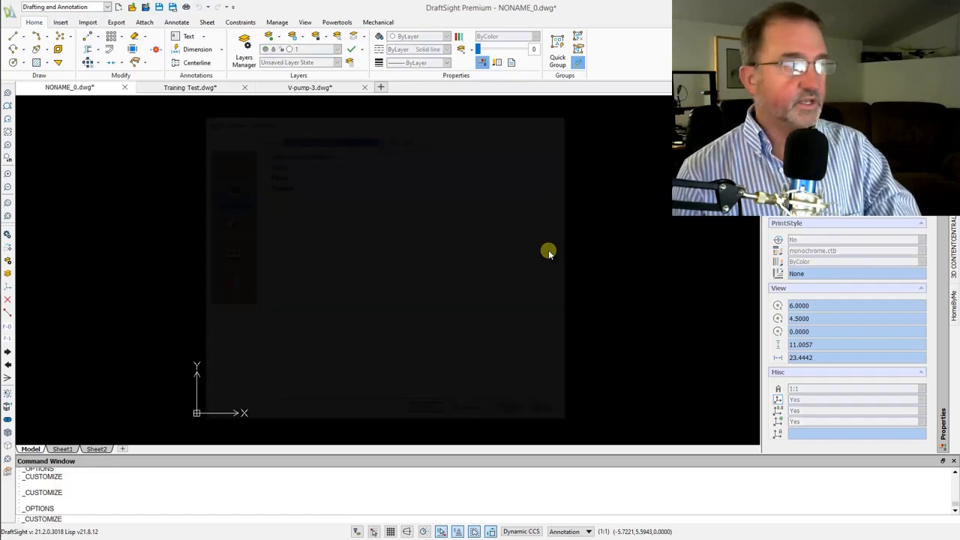
{"action": "left_click", "coordinate": [261, 185]}
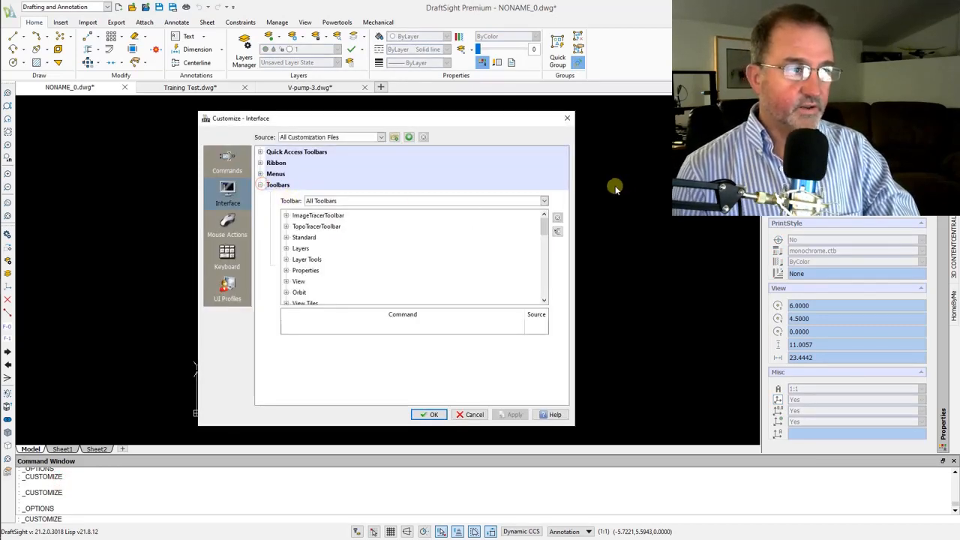
{"action": "left_click_drag", "start_coordinate": [543, 228], "coordinate": [548, 270]}
{"action": "left_click", "coordinate": [286, 292]}
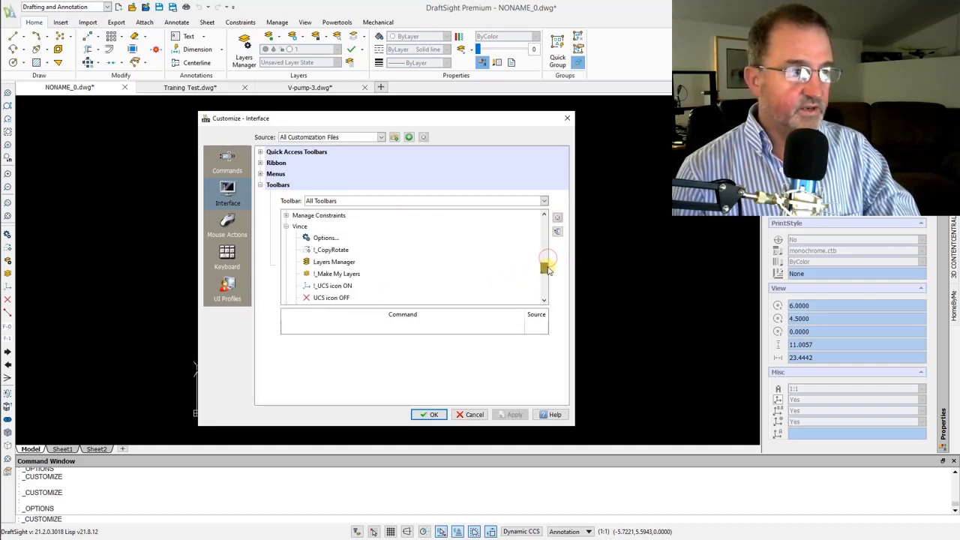
{"action": "left_click", "coordinate": [318, 238]}
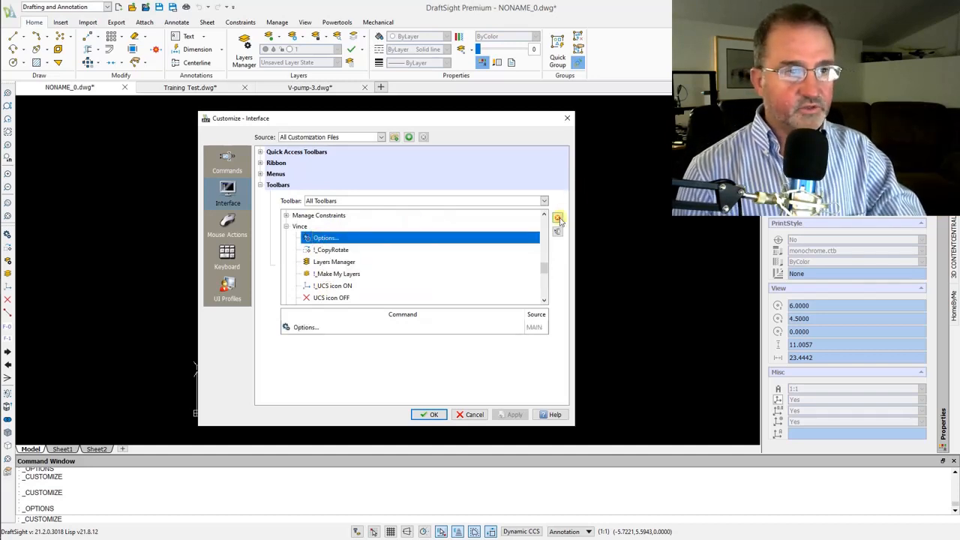
{"action": "left_click", "coordinate": [558, 218]}
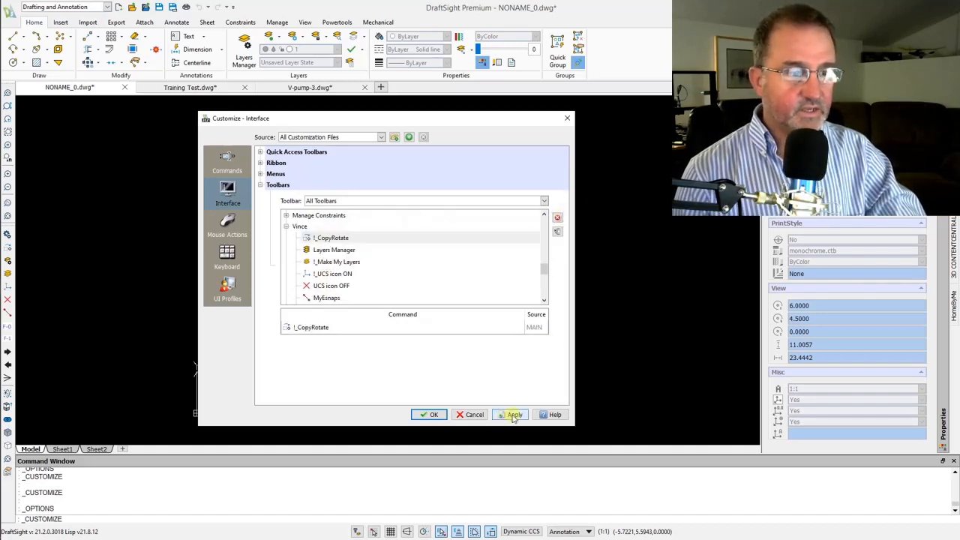
{"action": "left_click", "coordinate": [435, 415]}
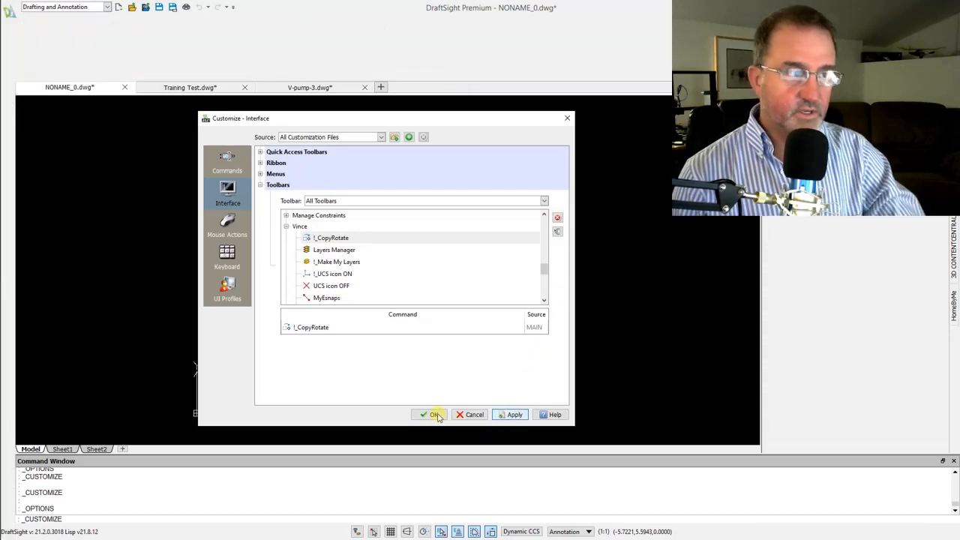
{"action": "left_click", "coordinate": [434, 415]}
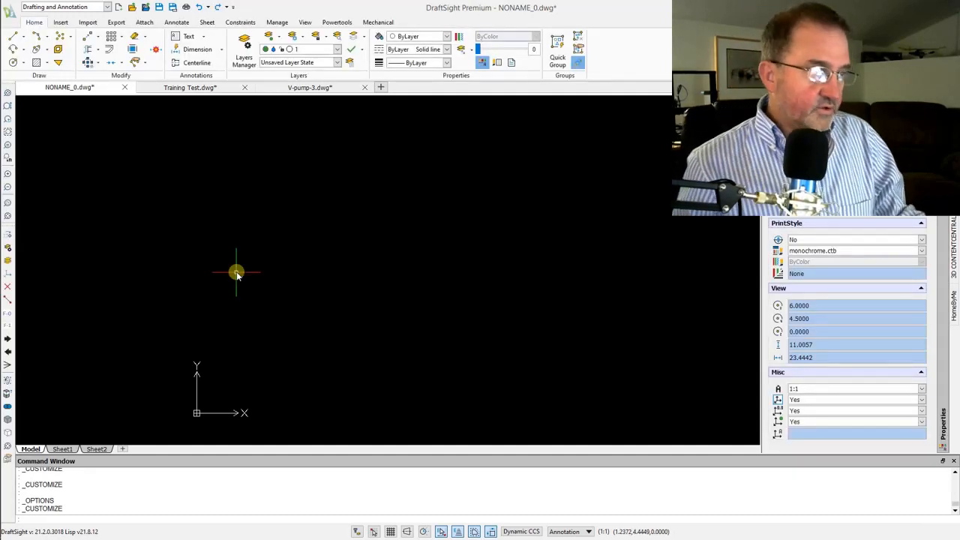
{"action": "key", "text": "alt+Tab"}
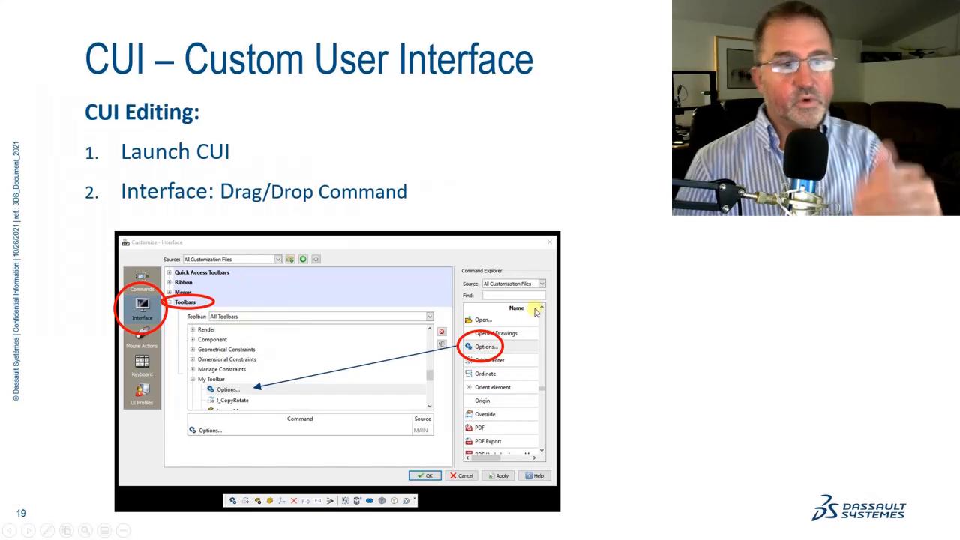
{"action": "left_click", "coordinate": [600, 309]}
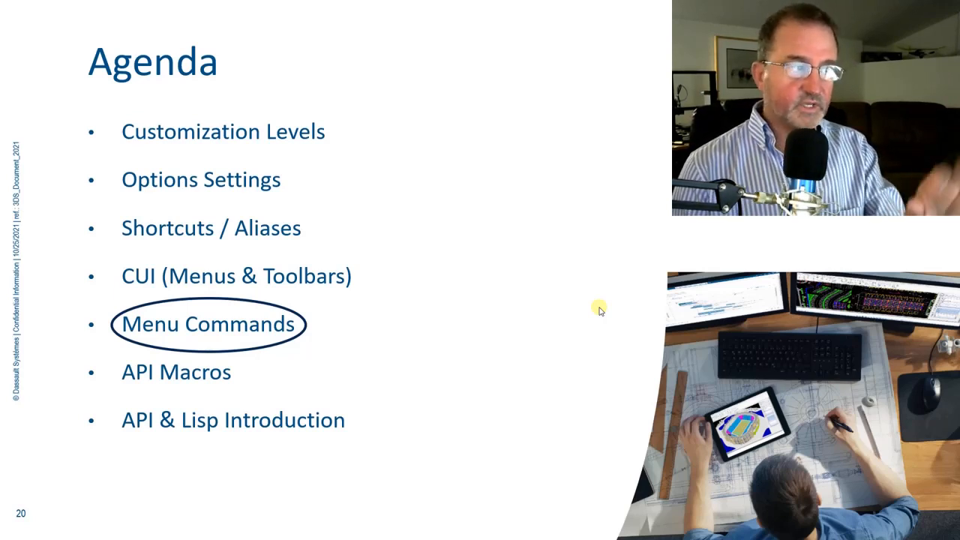
{"action": "left_click", "coordinate": [606, 295]}
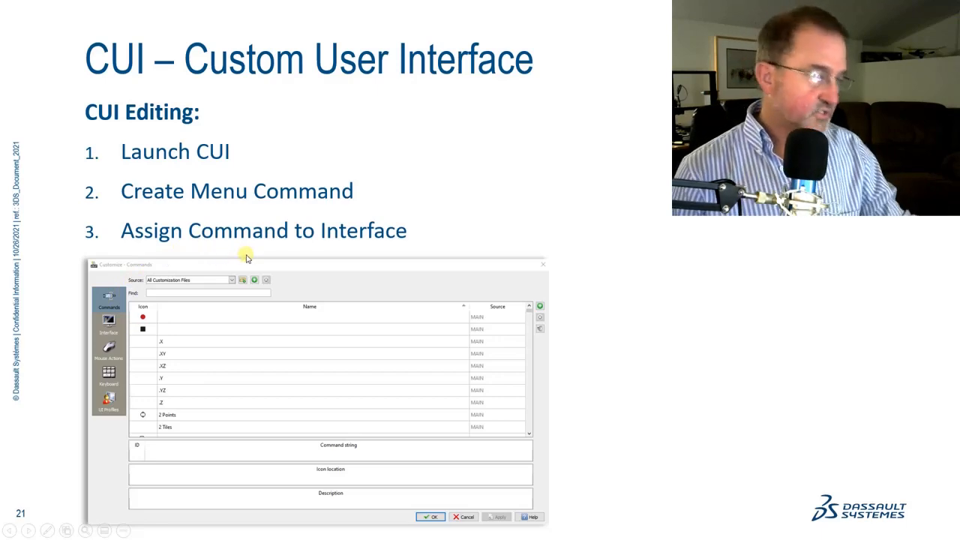
{"action": "key", "text": "alt+Tab"}
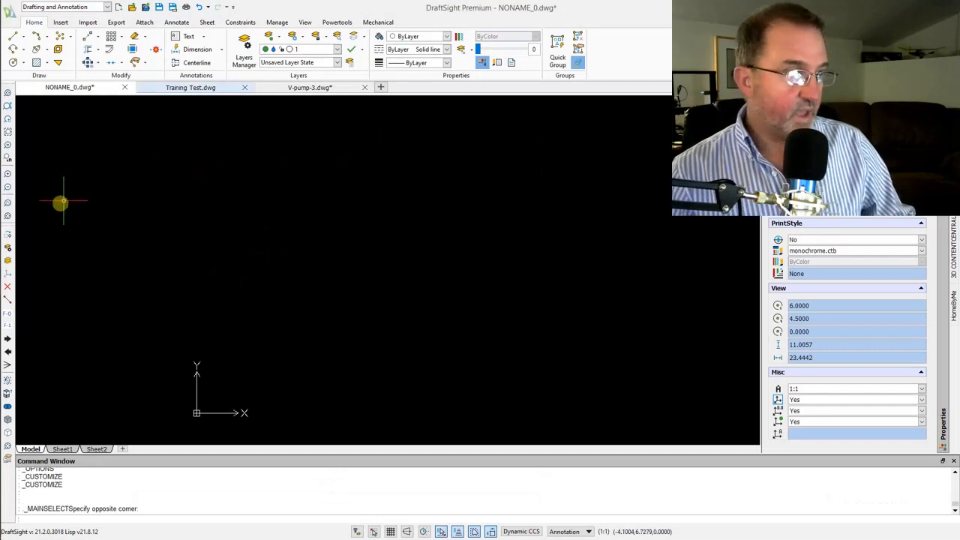
Create a new command entry in the interface customization's command list.
{"action": "right_click", "coordinate": [10, 253]}
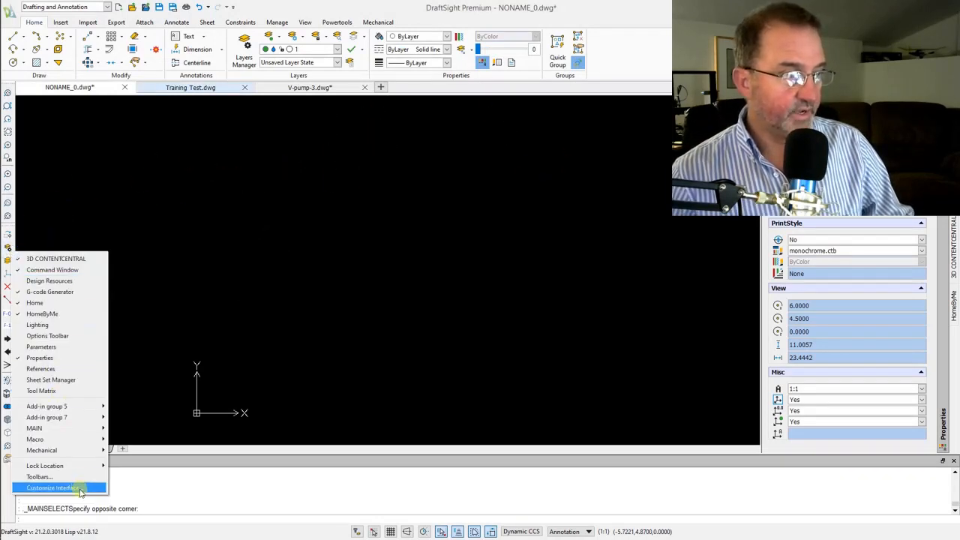
{"action": "left_click", "coordinate": [56, 488]}
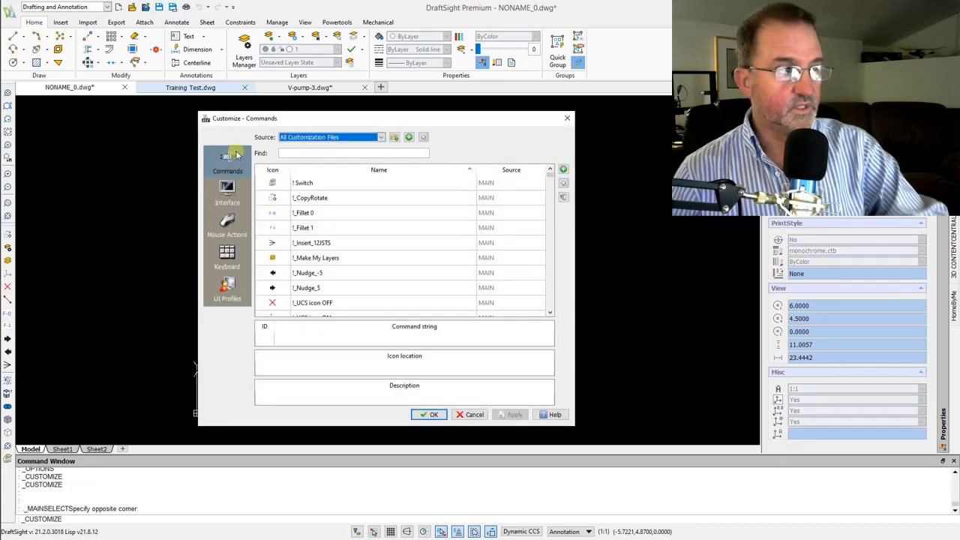
{"action": "left_click", "coordinate": [563, 169]}
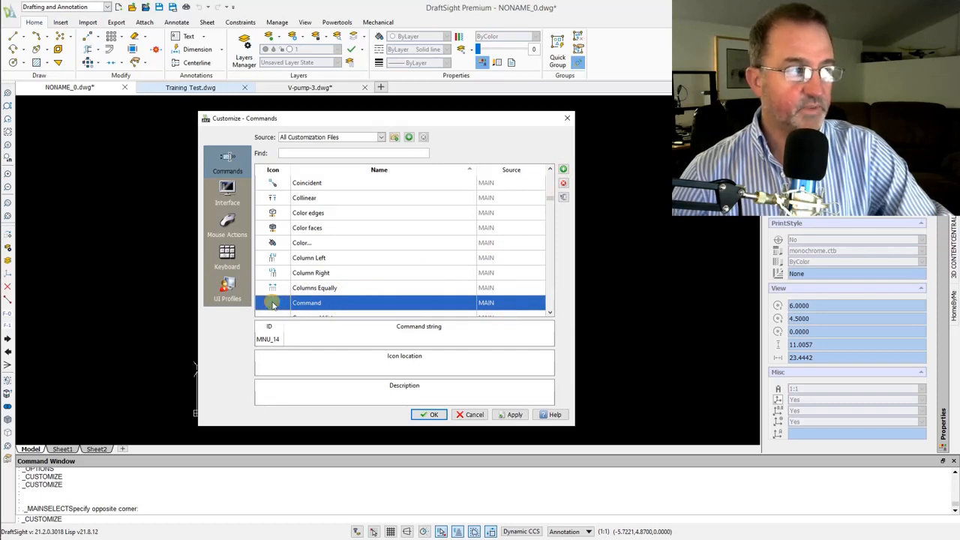
Browse the icons available for the new command, including those in the Icon Explorer.
{"action": "left_click", "coordinate": [274, 304]}
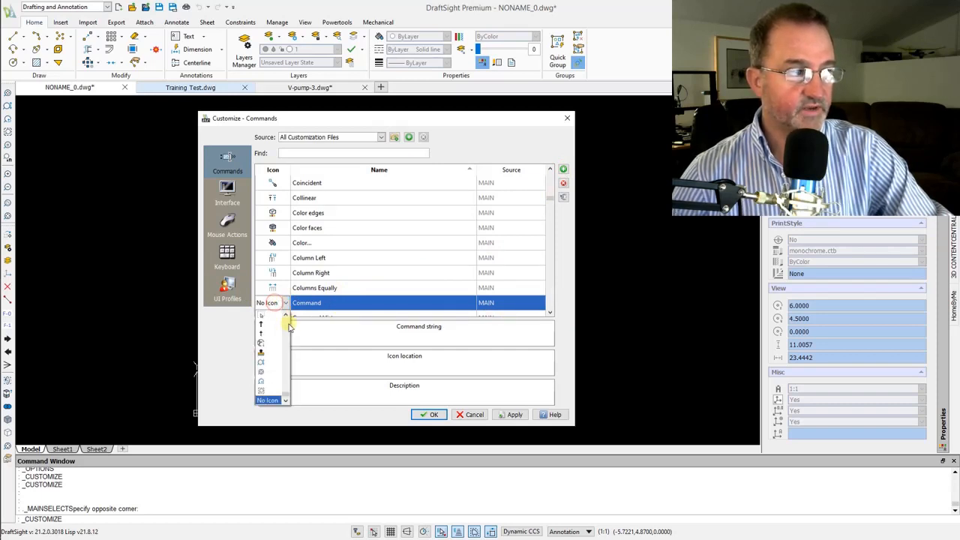
{"action": "left_click_drag", "start_coordinate": [285, 396], "coordinate": [285, 315]}
{"action": "left_click", "coordinate": [272, 306]}
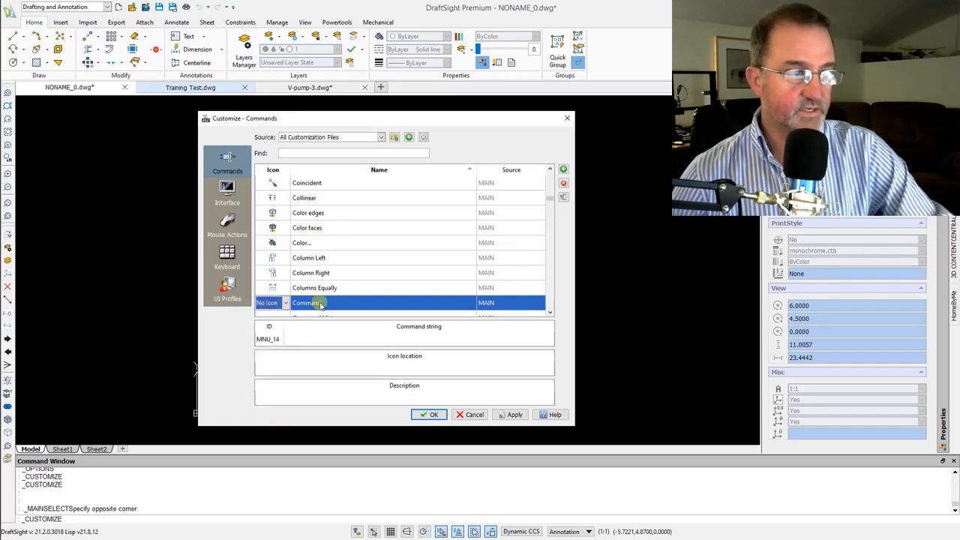
{"action": "left_click", "coordinate": [564, 196]}
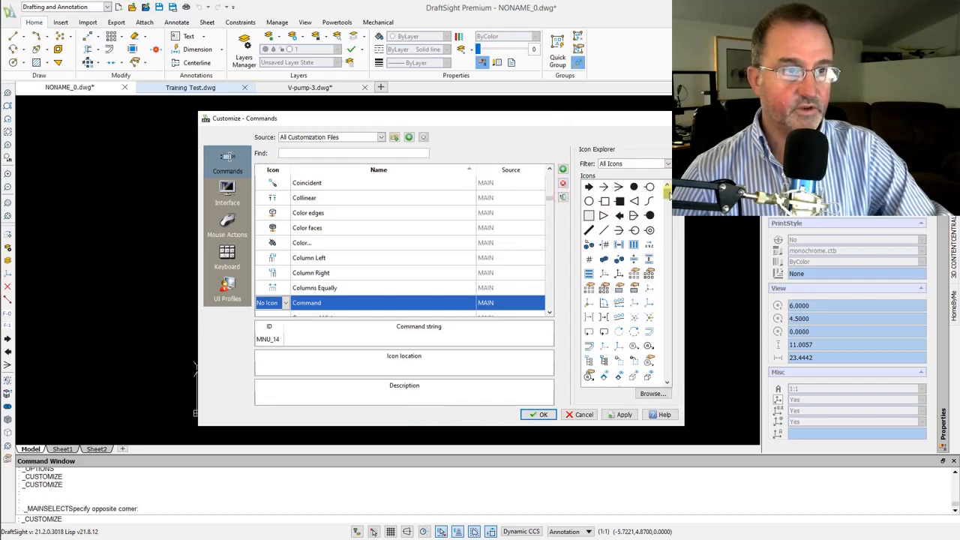
{"action": "mouse_move", "coordinate": [666, 192]}
{"action": "left_mouse_down"}
{"action": "mouse_move", "coordinate": [680, 275]}
{"action": "mouse_move", "coordinate": [668, 192]}
{"action": "left_mouse_up"}
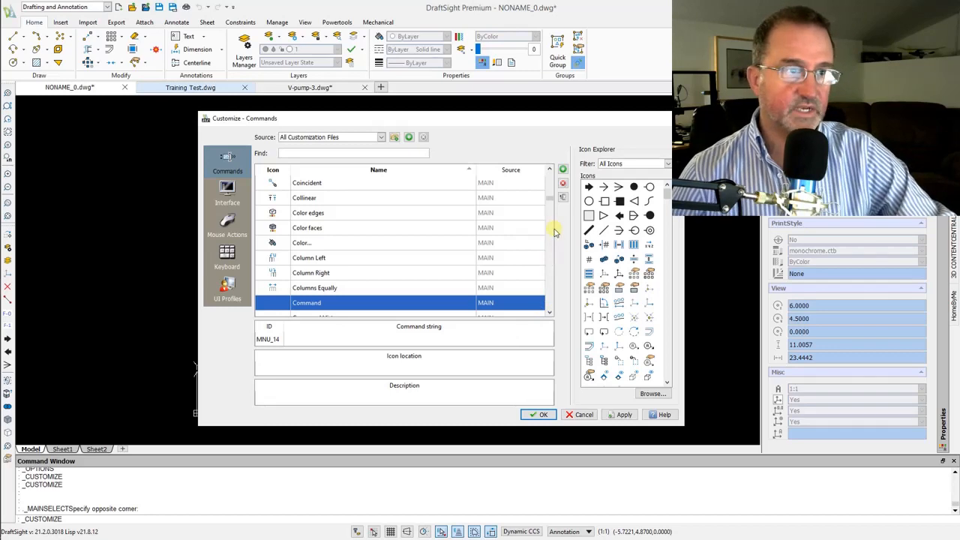
Review the command strings of the !_Fillet 0 and !_Fillet 1 commands and accept the customization.
{"action": "scroll", "coordinate": [548, 197], "scroll_direction": "up", "scroll_amount": 4}
{"action": "left_click_drag", "start_coordinate": [548, 198], "coordinate": [547, 159]}
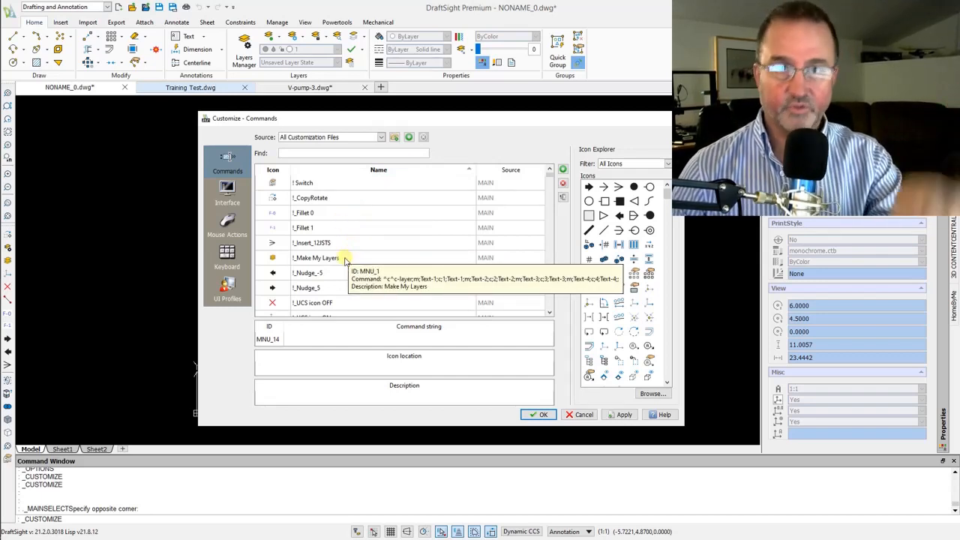
{"action": "left_click", "coordinate": [310, 214]}
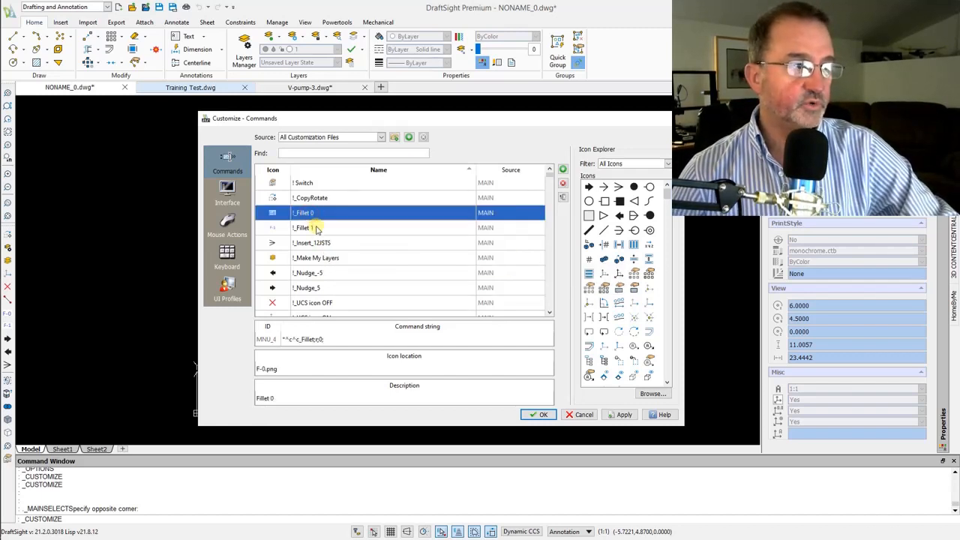
{"action": "left_click", "coordinate": [315, 229]}
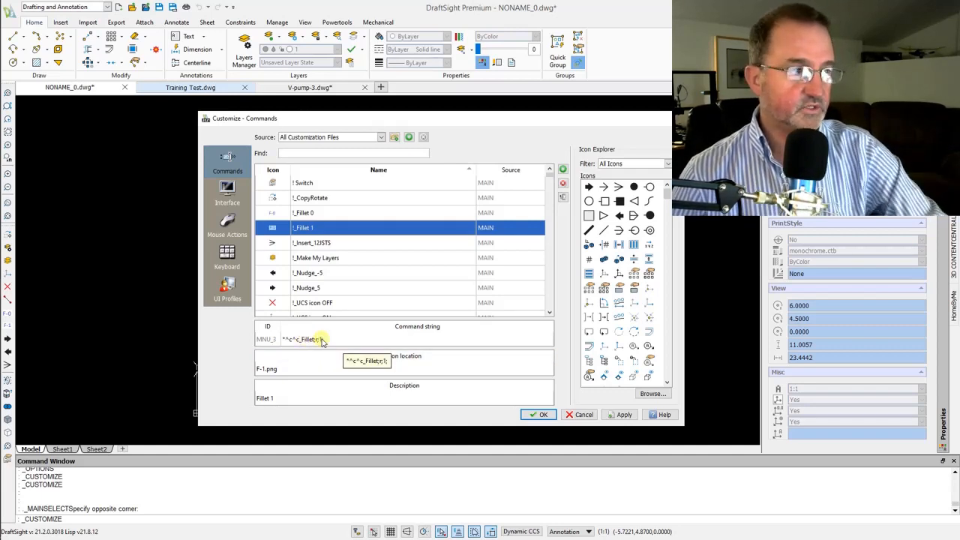
{"action": "left_click", "coordinate": [538, 415]}
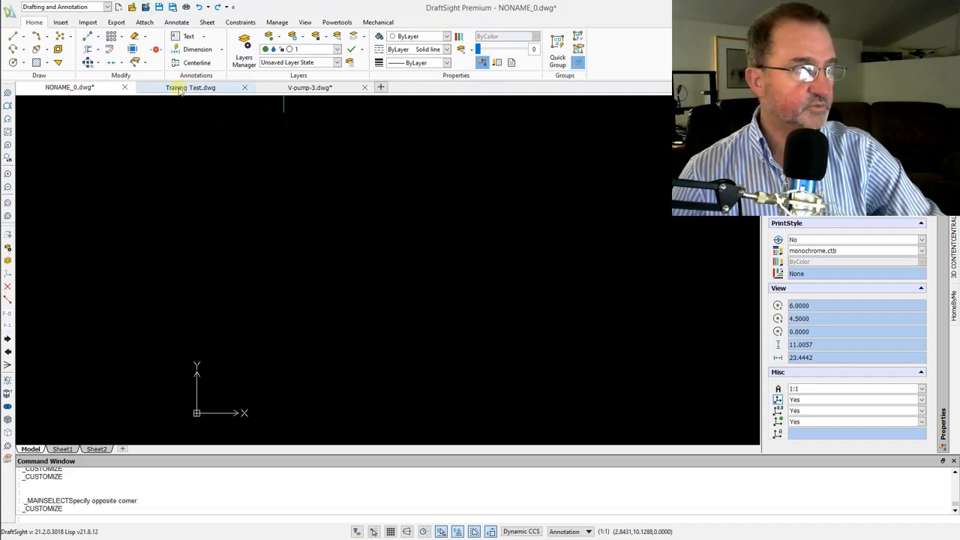
In Training Test.dwg, square off the red square's rounded lower-right corner with the custom Fillet 0 command.
{"action": "left_click", "coordinate": [209, 87]}
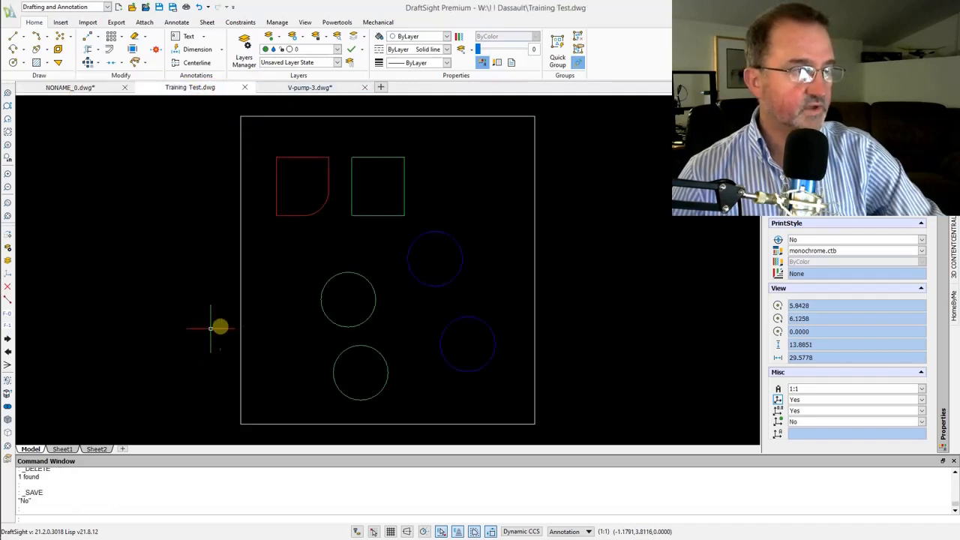
{"action": "mouse_move", "coordinate": [5, 317]}
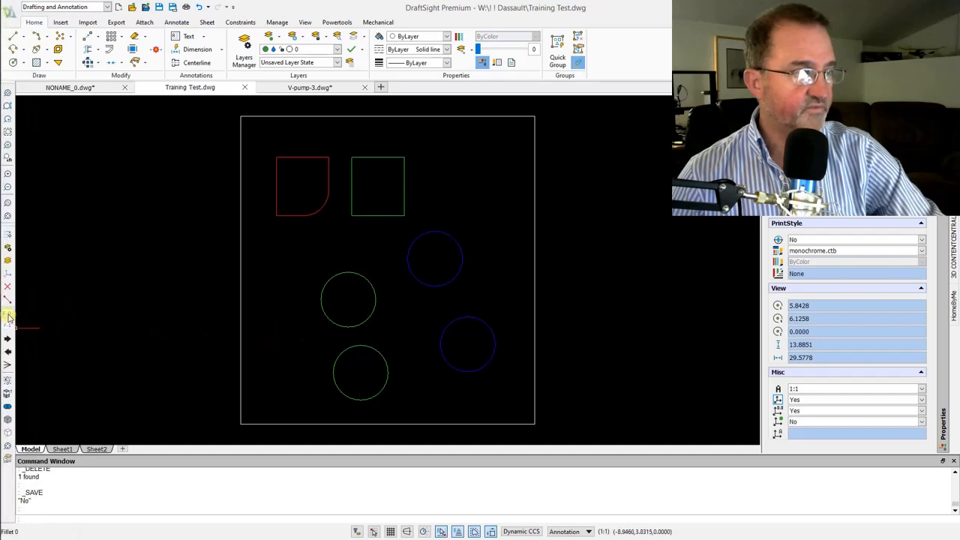
{"action": "left_click", "coordinate": [8, 316]}
{"action": "left_click", "coordinate": [299, 215]}
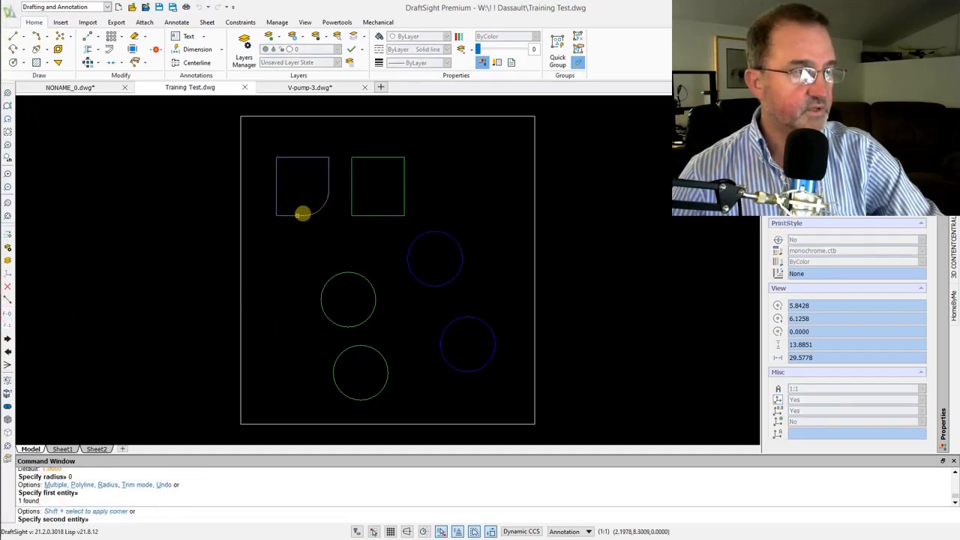
{"action": "left_click", "coordinate": [330, 185]}
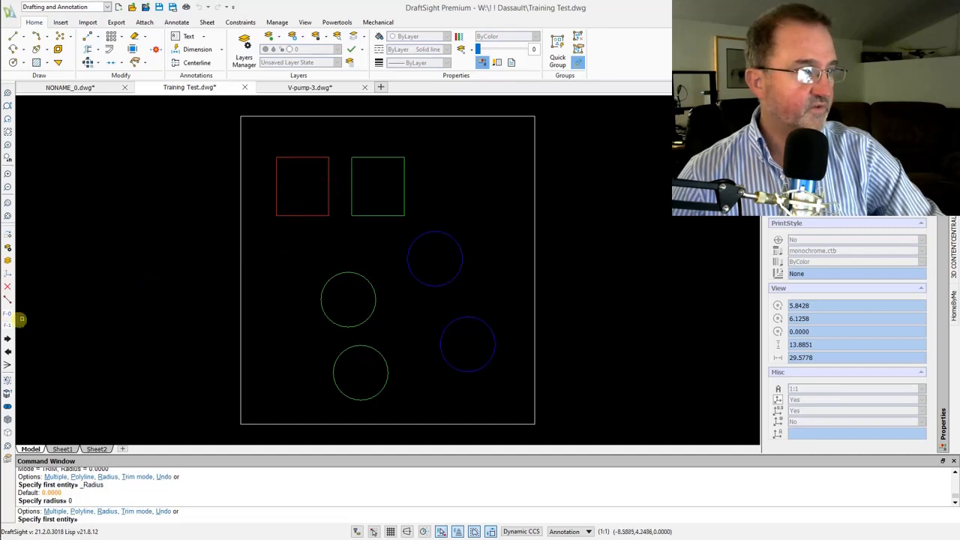
Round the green square's lower-left and upper-right corners with the custom Fillet 1 command, radius 1, and end the command.
{"action": "left_click", "coordinate": [7, 325]}
{"action": "left_click", "coordinate": [350, 200]}
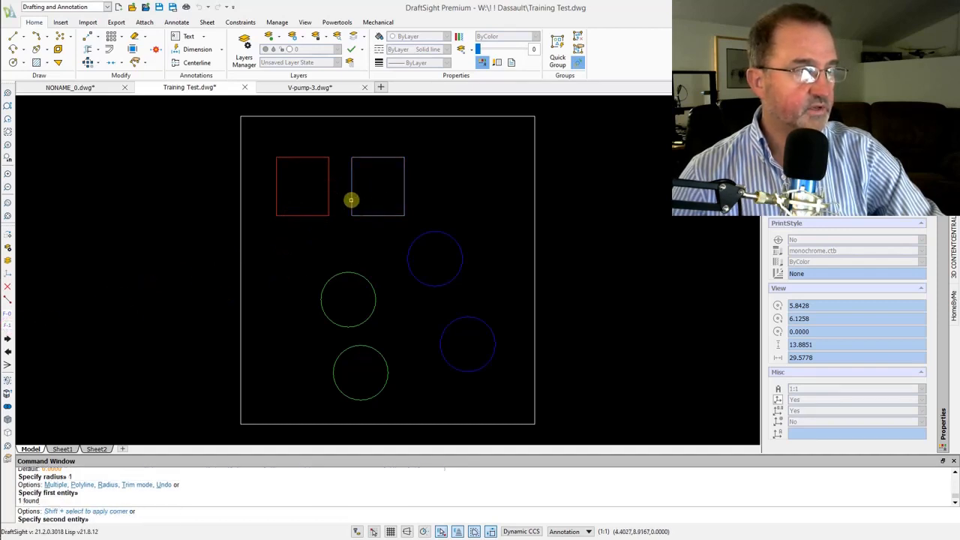
{"action": "left_click", "coordinate": [364, 215]}
{"action": "left_click", "coordinate": [384, 157]}
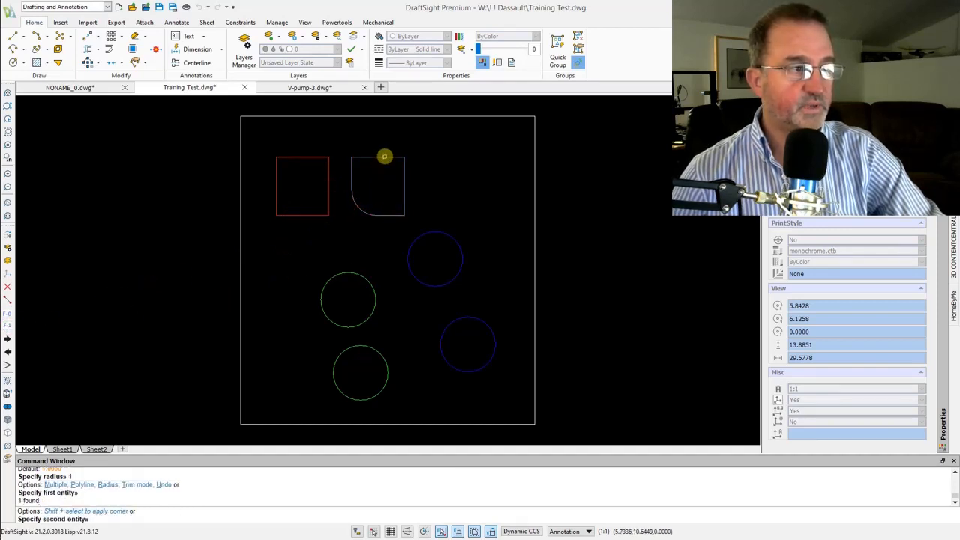
{"action": "left_click", "coordinate": [403, 176]}
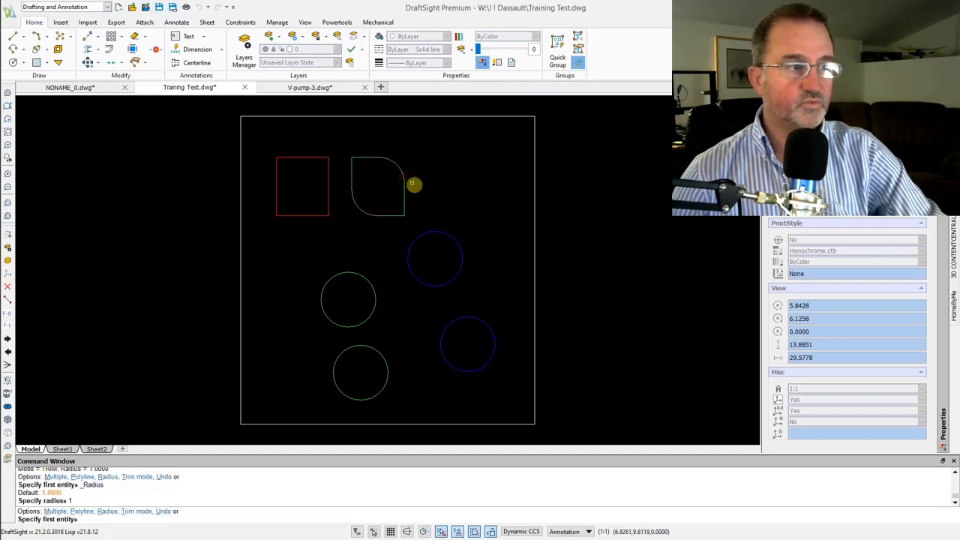
{"action": "right_click", "coordinate": [450, 182]}
{"action": "left_click", "coordinate": [477, 190]}
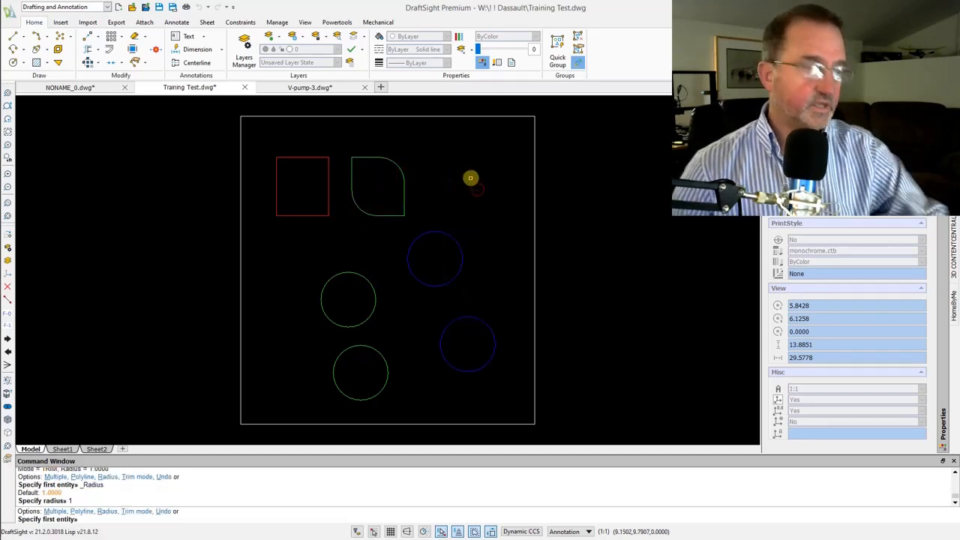
{"action": "key", "text": "Escape"}
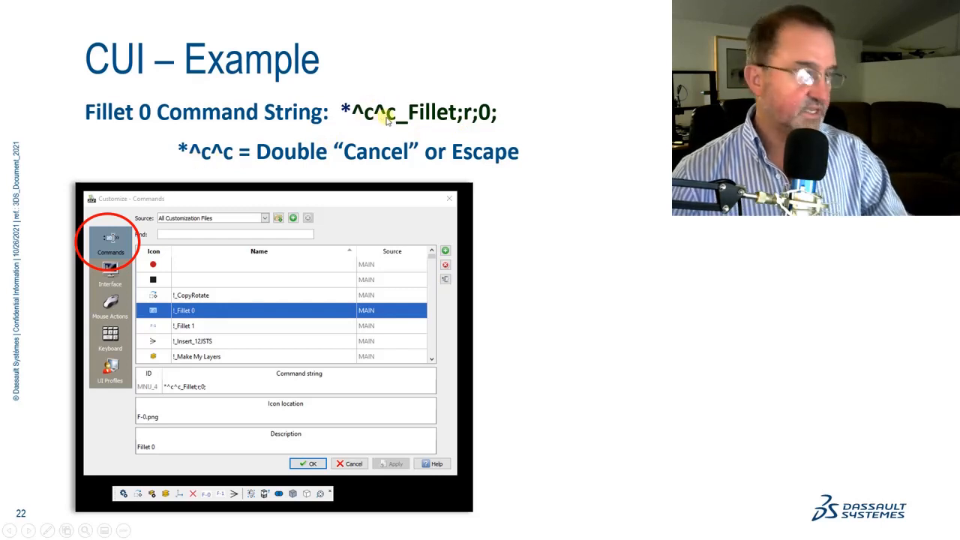
{"action": "left_click", "coordinate": [454, 123]}
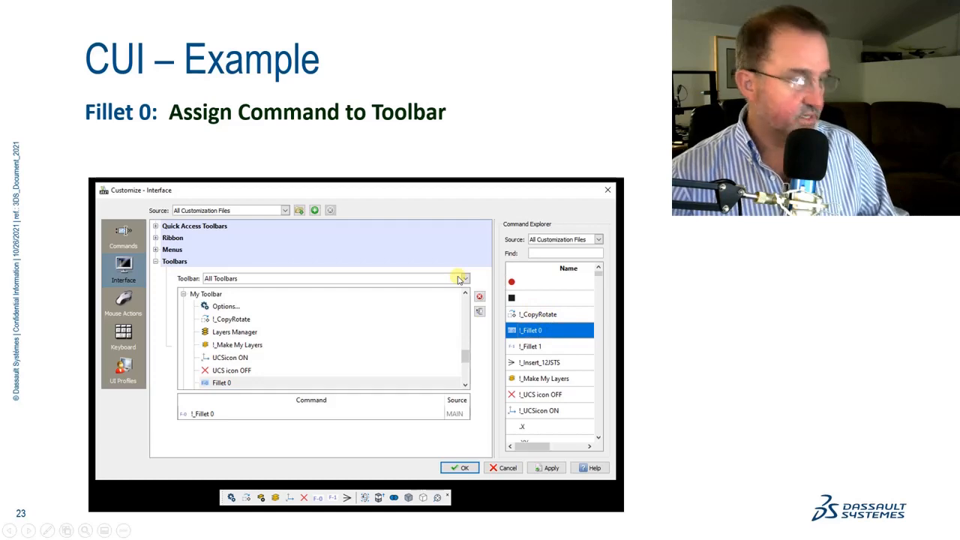
Switch to DraftSight and open the interface section of the customization settings.
{"action": "key", "text": "alt+Tab"}
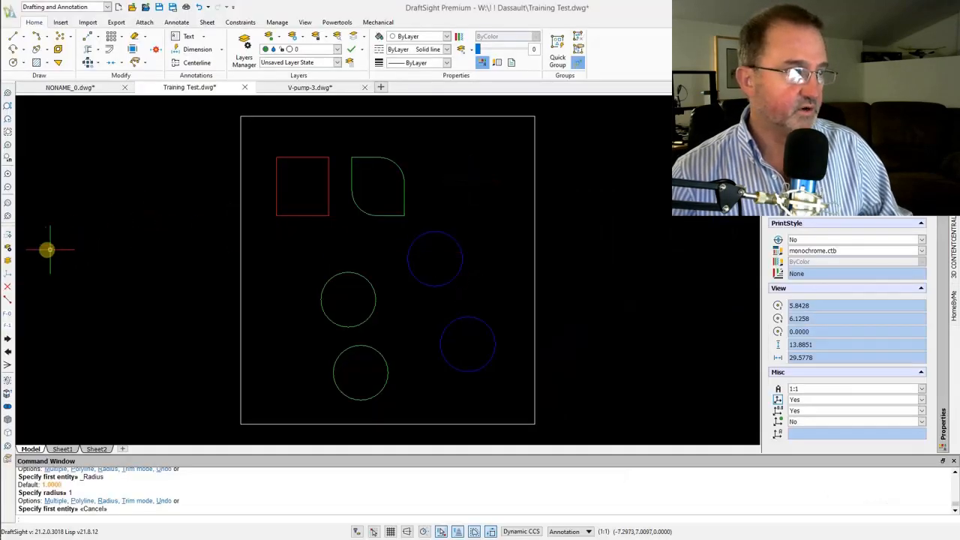
{"action": "right_click", "coordinate": [8, 276]}
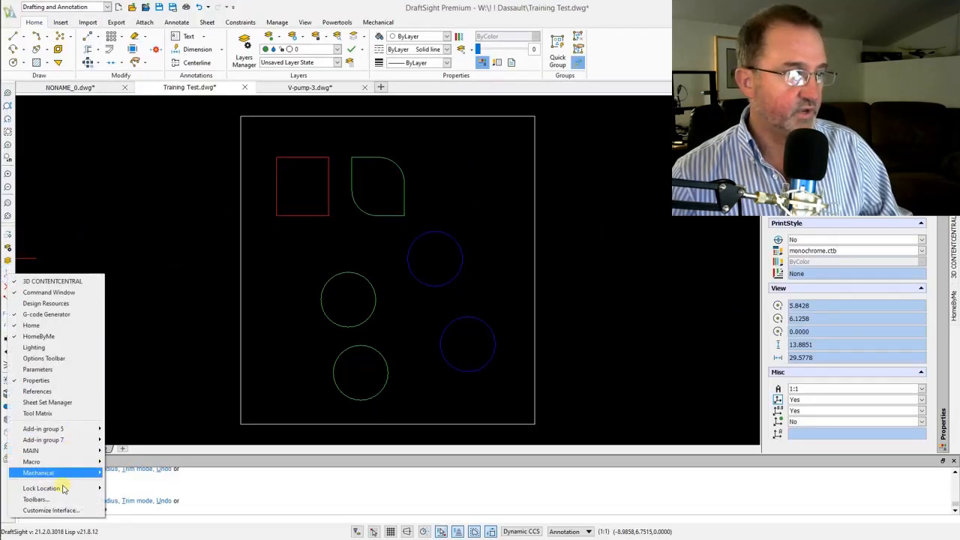
{"action": "left_click", "coordinate": [59, 513]}
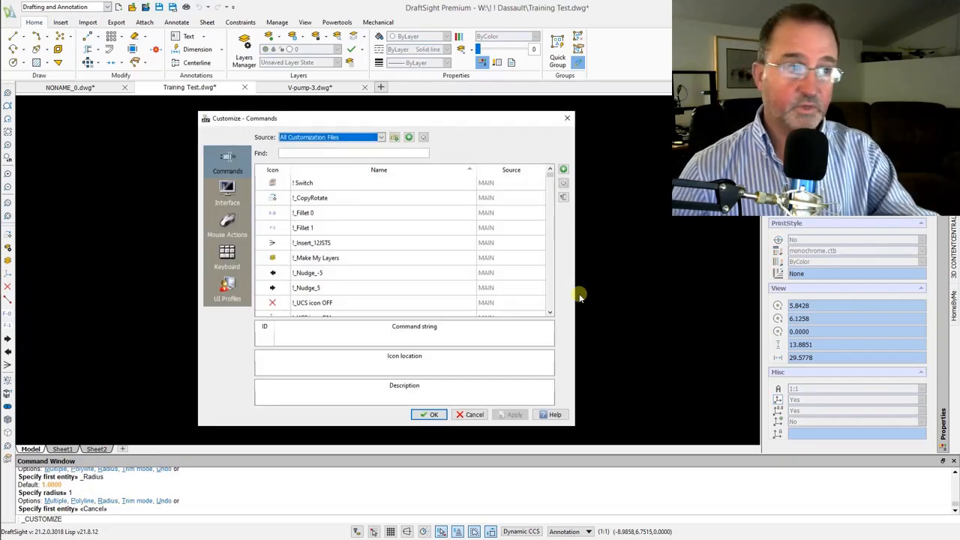
{"action": "left_click", "coordinate": [228, 194]}
Expand the personal custom toolbar's command list, show the Command Explorer beside it, and accept the customization.
{"action": "left_click", "coordinate": [283, 184]}
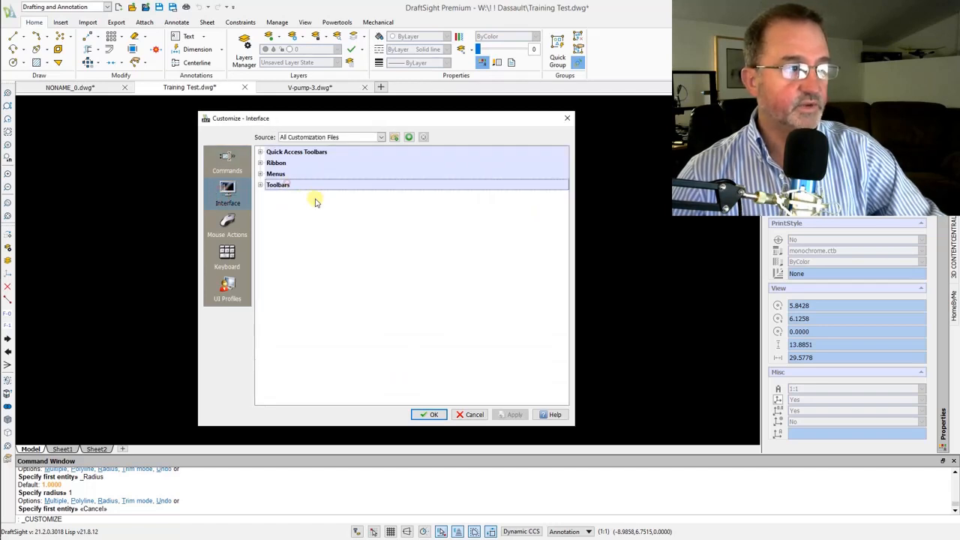
{"action": "left_click", "coordinate": [260, 184]}
{"action": "left_click_drag", "start_coordinate": [546, 219], "coordinate": [545, 285]}
{"action": "left_click", "coordinate": [300, 270]}
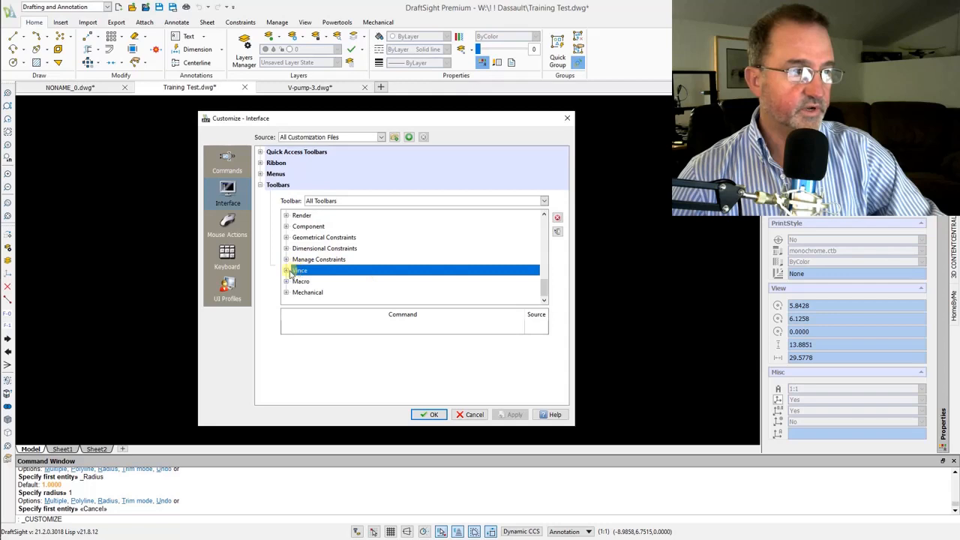
{"action": "left_click", "coordinate": [286, 270]}
{"action": "left_click", "coordinate": [557, 231]}
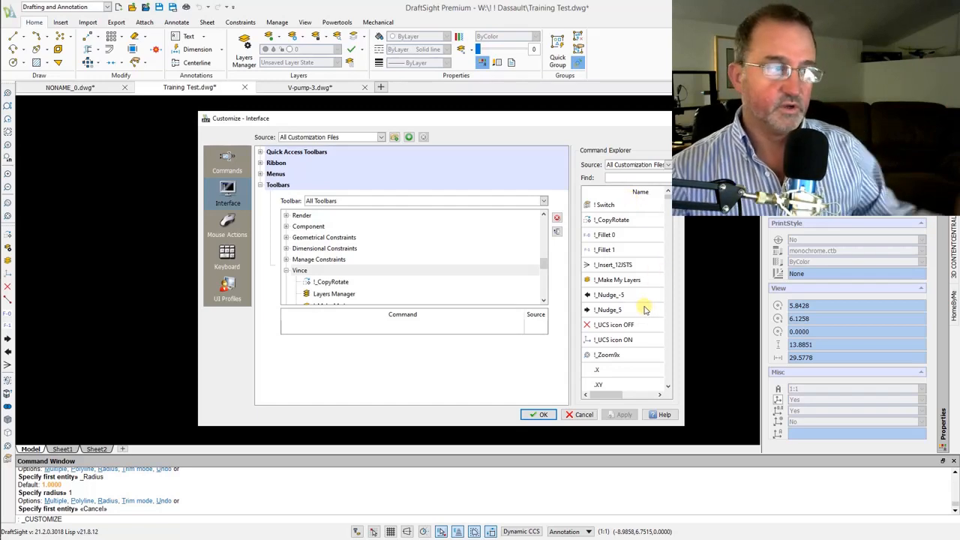
{"action": "left_click", "coordinate": [543, 415]}
{"action": "key", "text": "alt+Tab"}
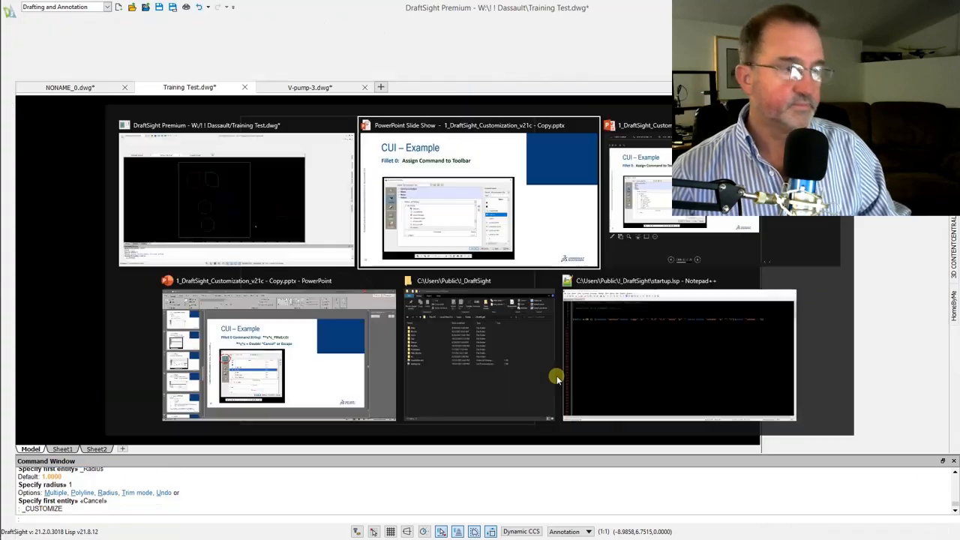
{"action": "left_click", "coordinate": [527, 303]}
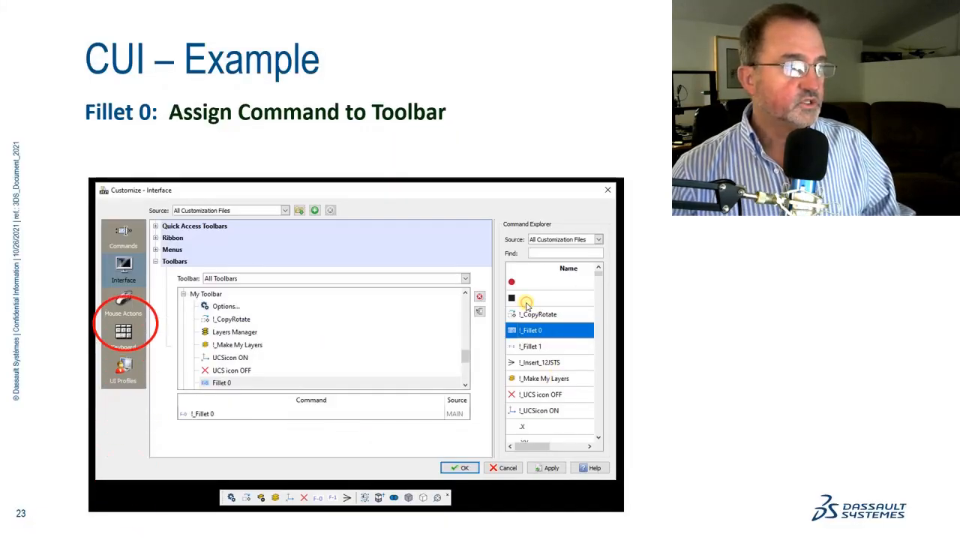
{"action": "left_click", "coordinate": [526, 303]}
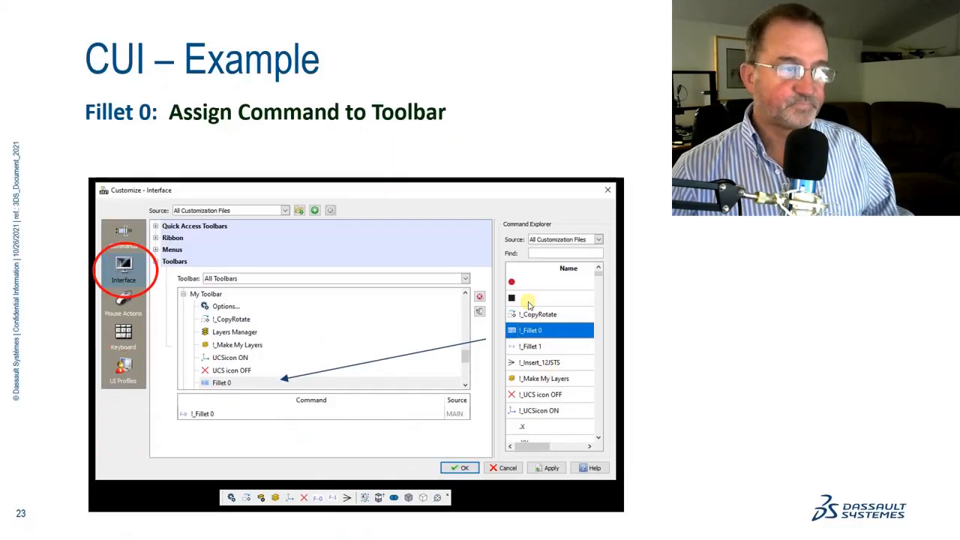
{"action": "left_click", "coordinate": [528, 303]}
{"action": "left_click", "coordinate": [528, 303]}
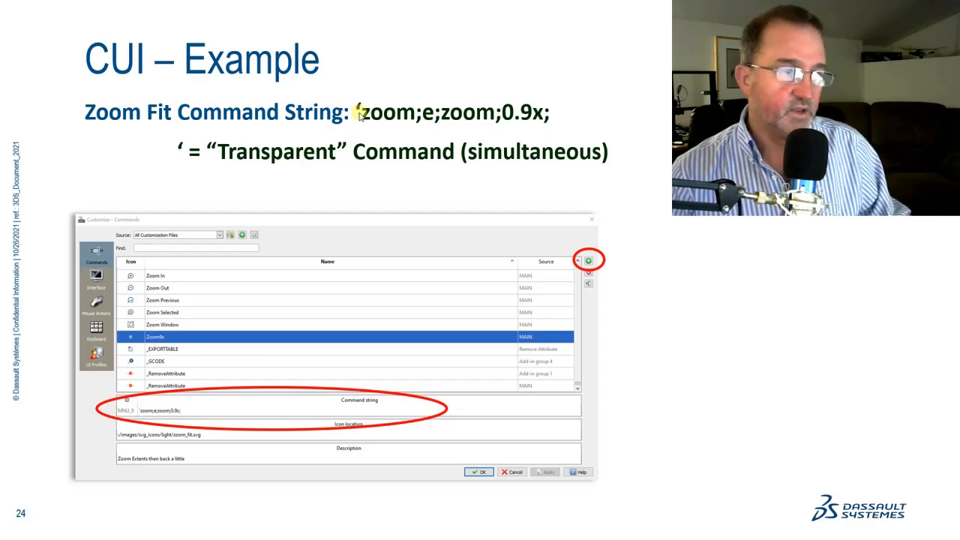
In DraftSight, start a line at the upper green circle's centre and run the custom zoom-extents-then-0.9x command transparently.
{"action": "key", "text": "alt+Tab"}
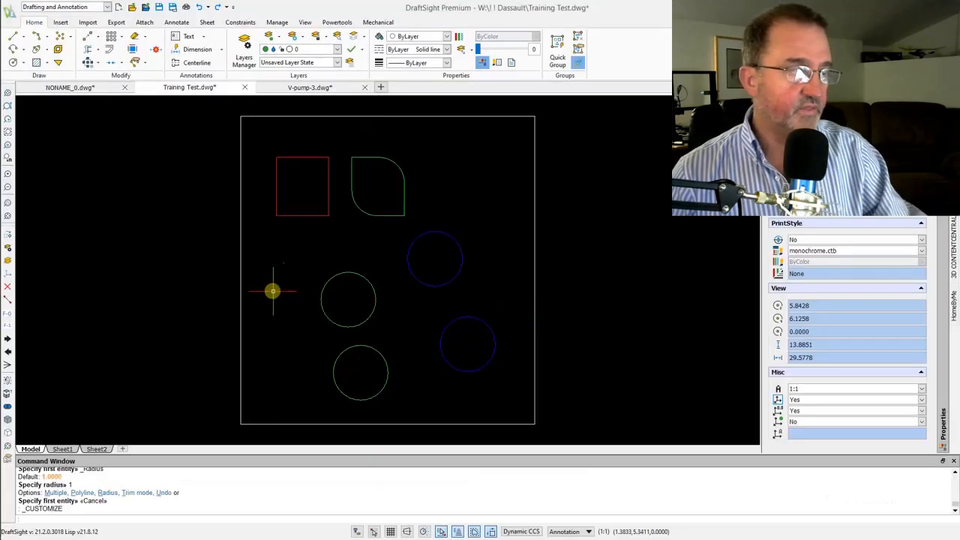
{"action": "scroll", "coordinate": [422, 268], "scroll_direction": "up", "scroll_amount": 5}
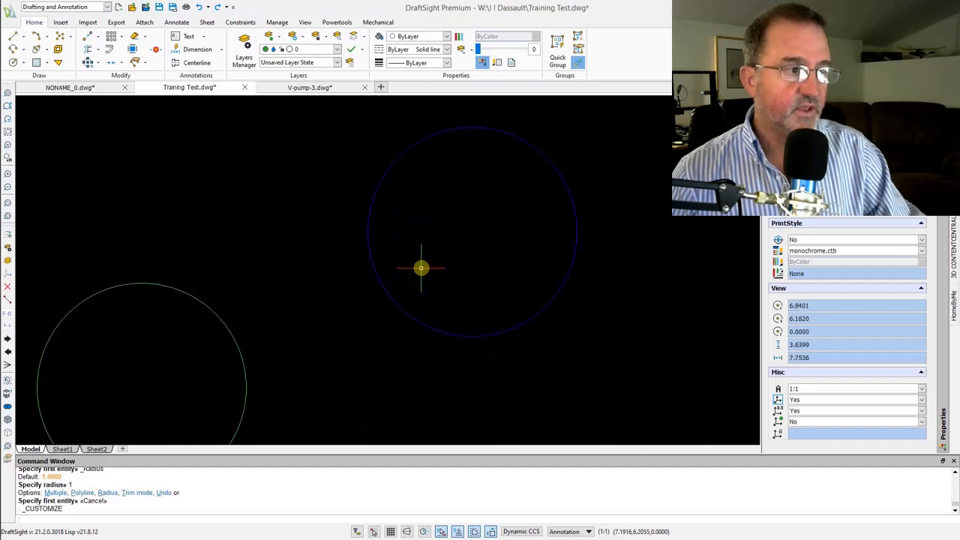
{"action": "scroll", "coordinate": [389, 278], "scroll_direction": "up", "scroll_amount": 1}
{"action": "middle_click_drag", "start_coordinate": [464, 265], "coordinate": [609, 223]}
{"action": "scroll", "coordinate": [608, 223], "scroll_direction": "up", "scroll_amount": 2}
{"action": "scroll", "coordinate": [317, 348], "scroll_direction": "down", "scroll_amount": 1}
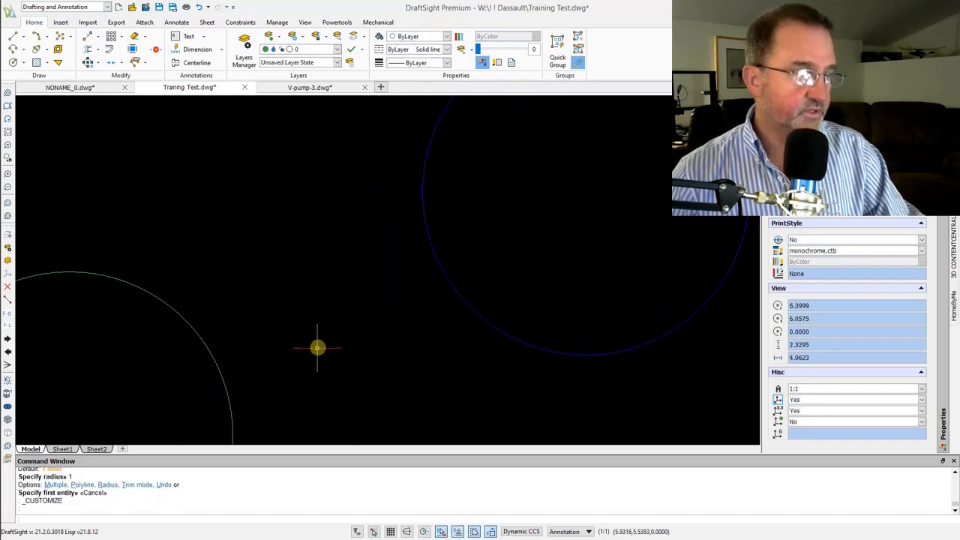
{"action": "scroll", "coordinate": [317, 348], "scroll_direction": "down", "scroll_amount": 1}
{"action": "type", "text": "l"}
{"action": "key", "text": "Return"}
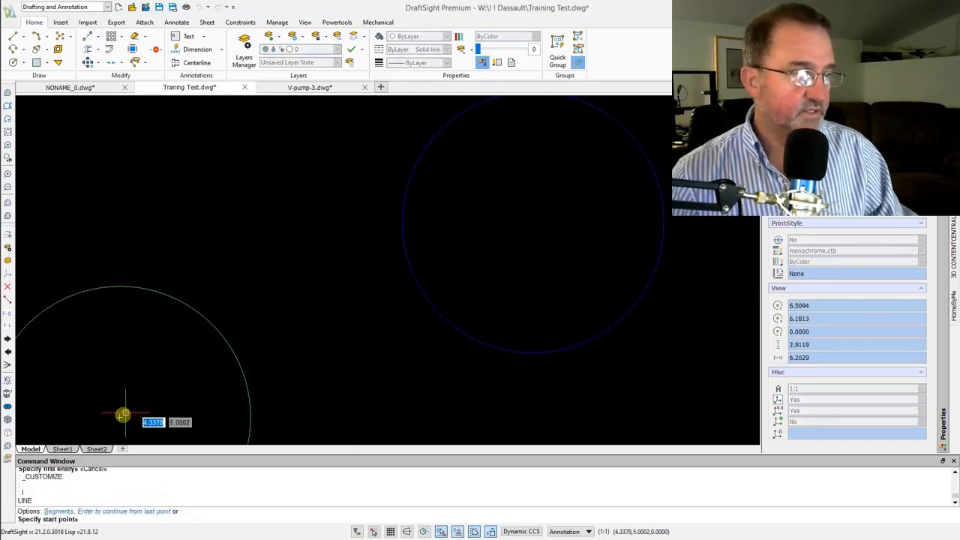
{"action": "left_click", "coordinate": [119, 417]}
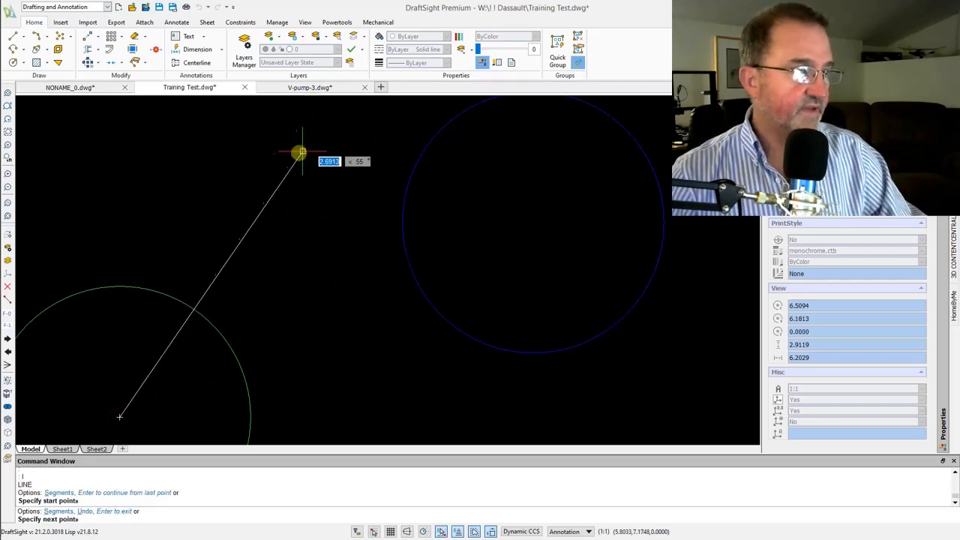
{"action": "left_click", "coordinate": [7, 448]}
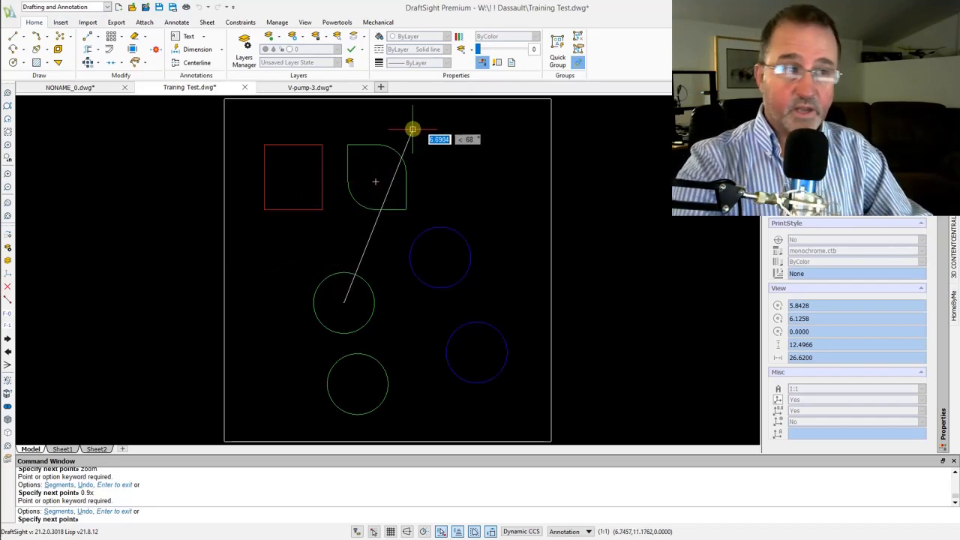
{"action": "key", "text": "alt+Tab"}
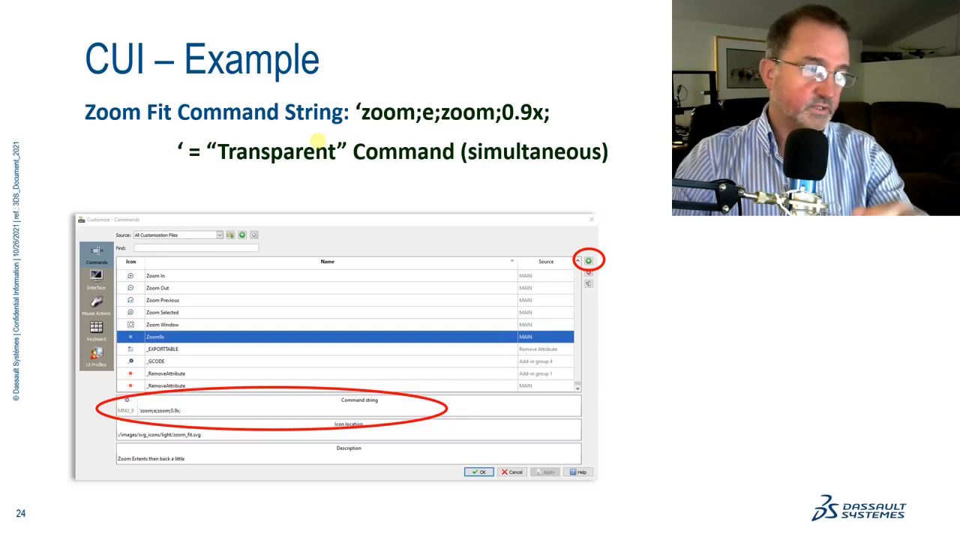
{"action": "key", "text": "Right"}
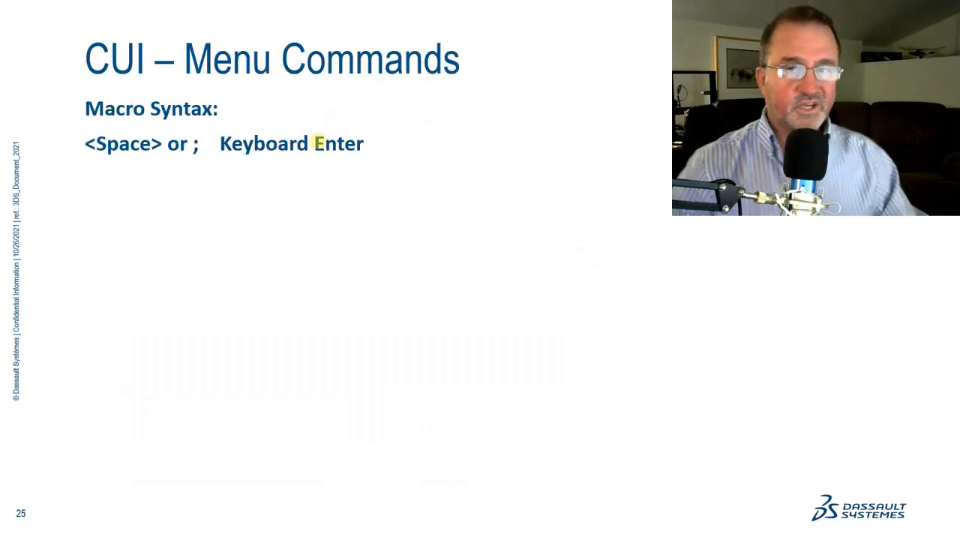